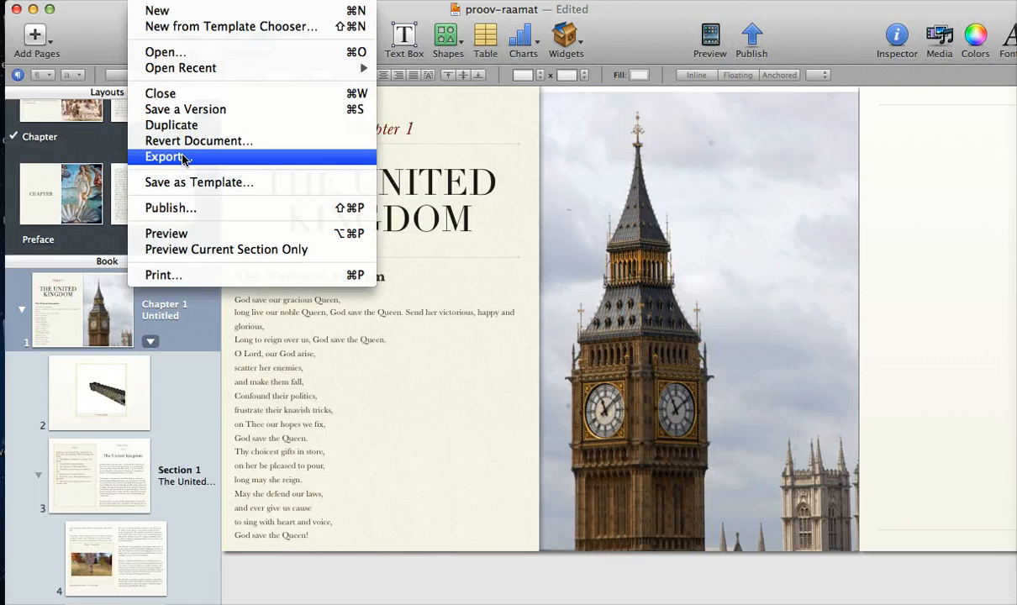
Start exporting the book, review the iBooks format, choose PDF with Best image quality and show its security options
{"action": "left_click", "coordinate": [168, 157]}
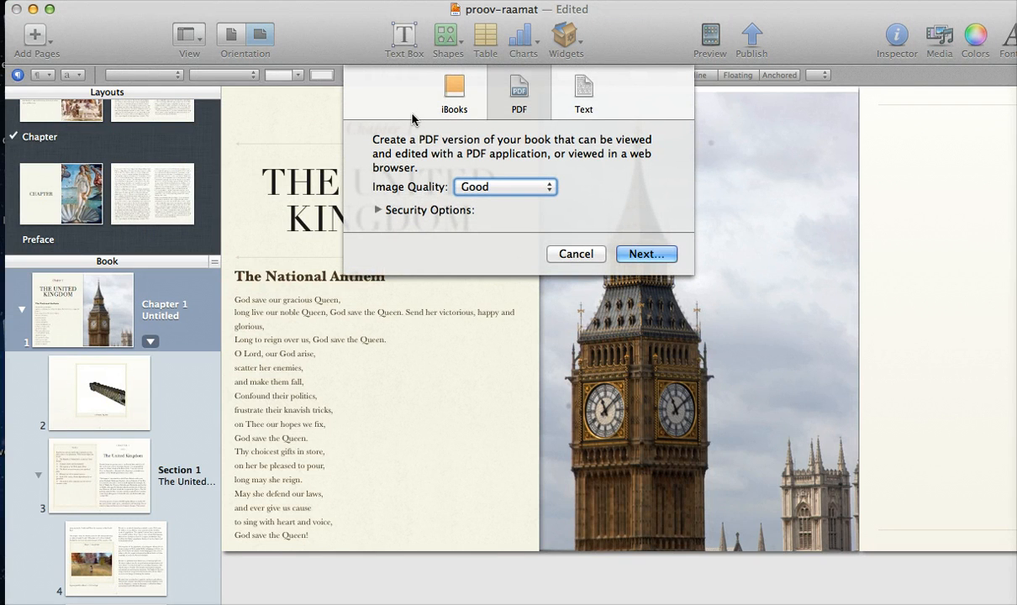
{"action": "left_click", "coordinate": [455, 89]}
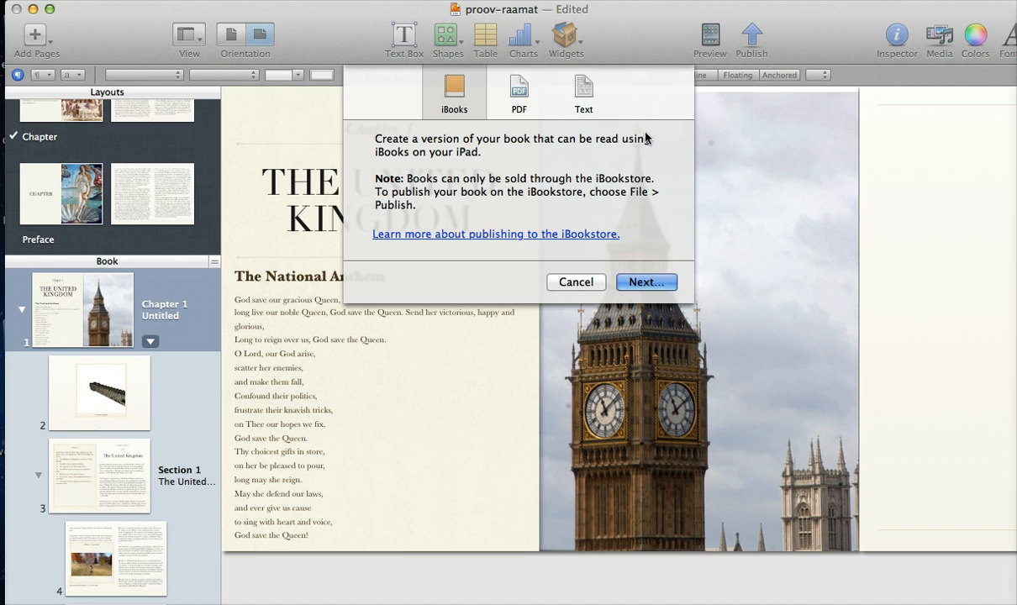
{"action": "left_click", "coordinate": [518, 96]}
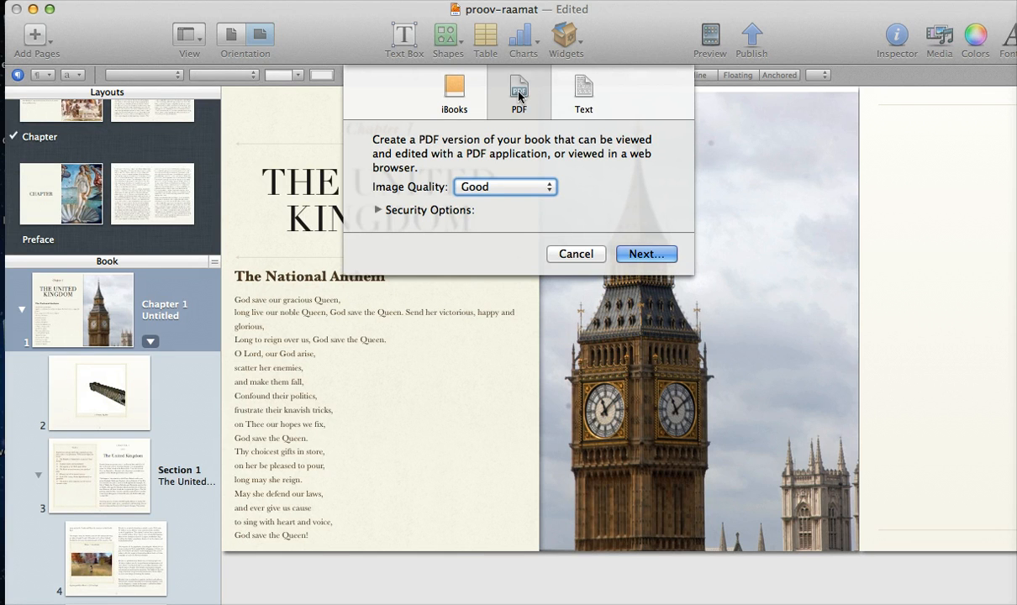
{"action": "left_click", "coordinate": [550, 190]}
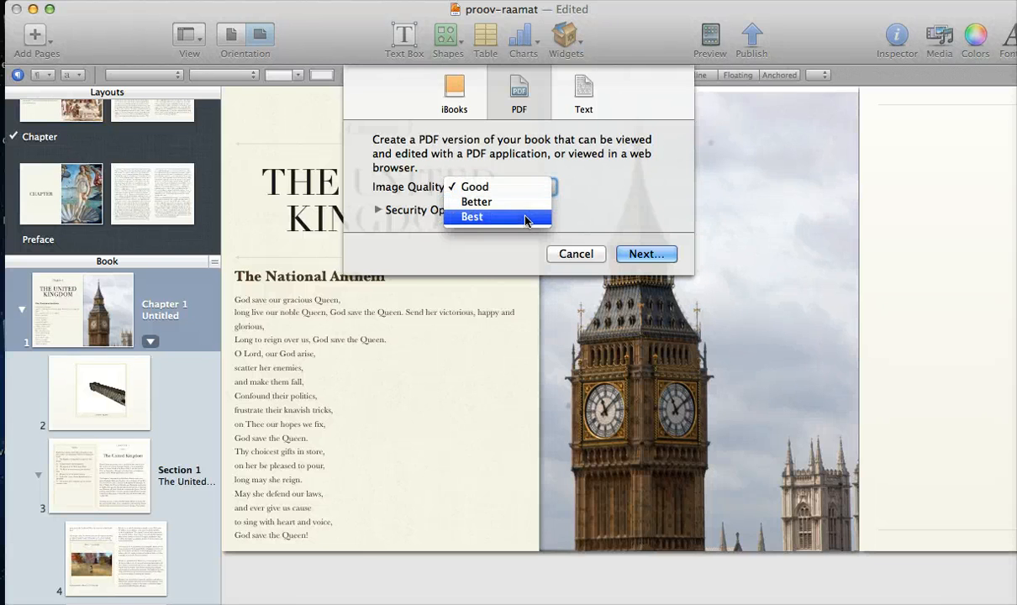
{"action": "left_click", "coordinate": [525, 218]}
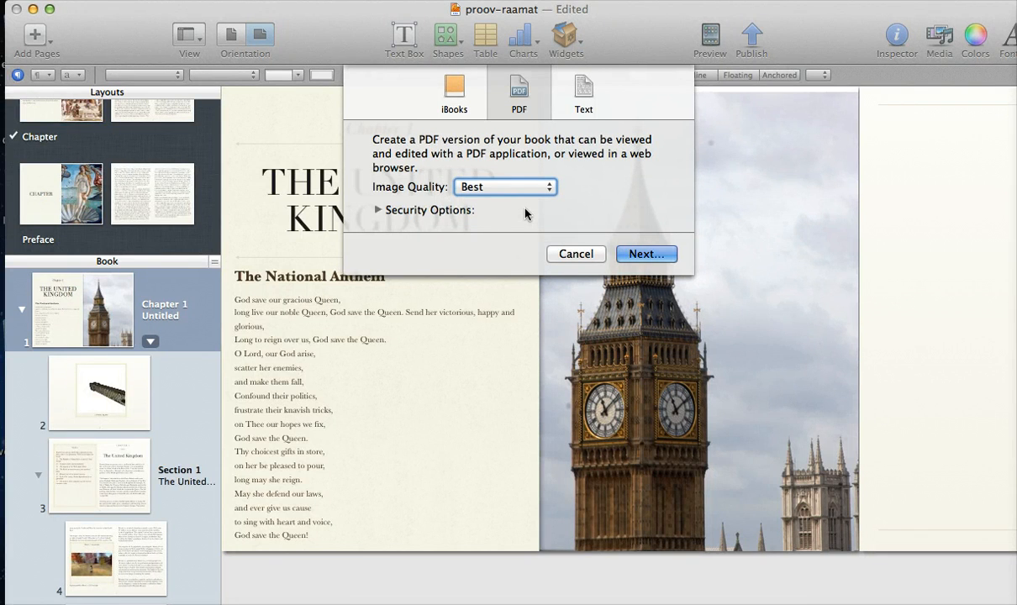
{"action": "left_click", "coordinate": [378, 212]}
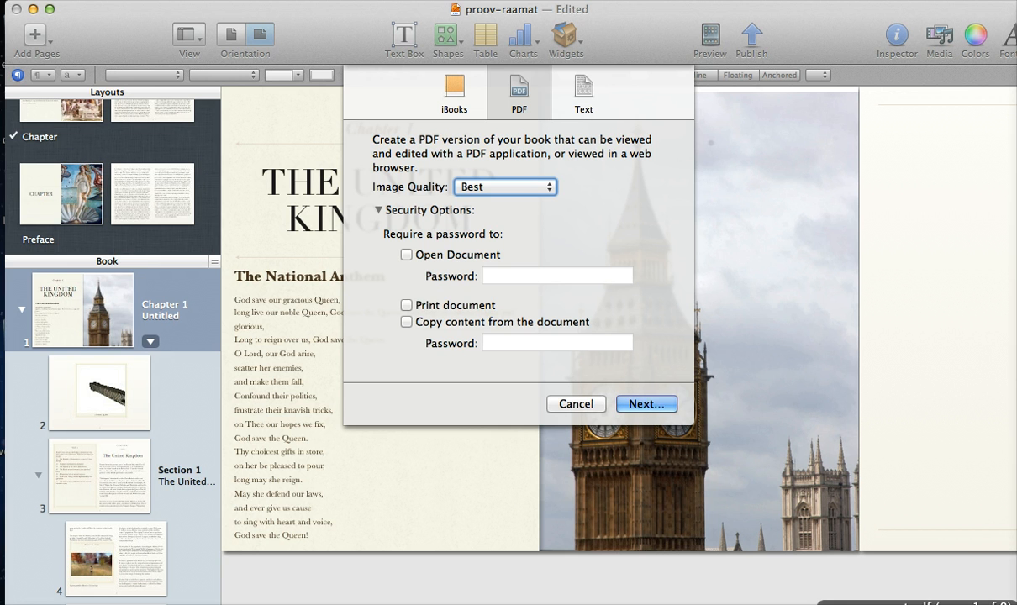
Switch to the exported proov-raamat.pdf and examine its cover and the Chapter 1 pages
{"action": "left_click", "coordinate": [918, 604]}
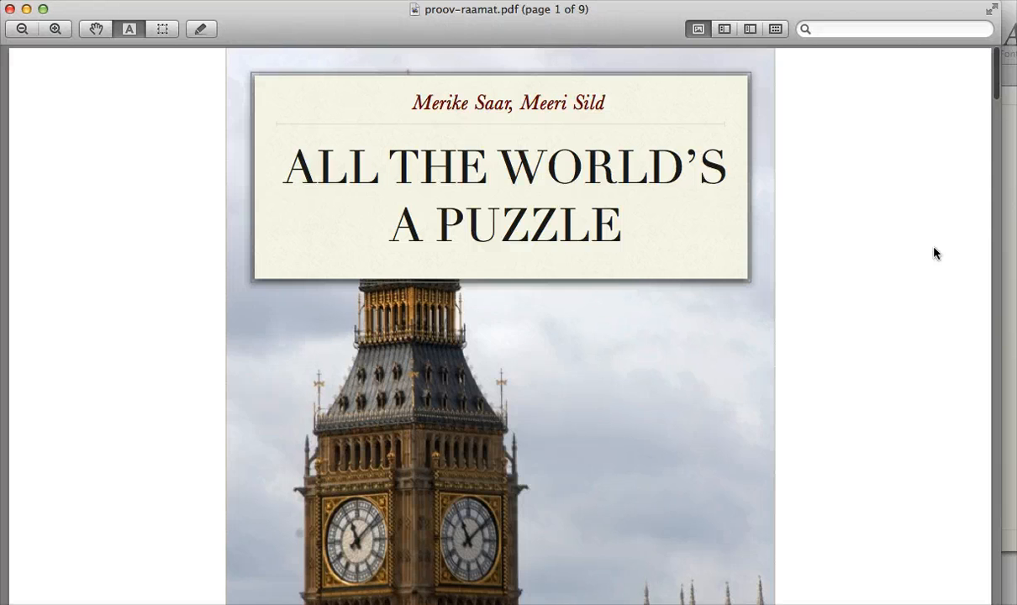
{"action": "scroll", "coordinate": [935, 252], "scroll_direction": "down", "scroll_amount": 3}
{"action": "scroll", "coordinate": [936, 252], "scroll_direction": "down", "scroll_amount": 2}
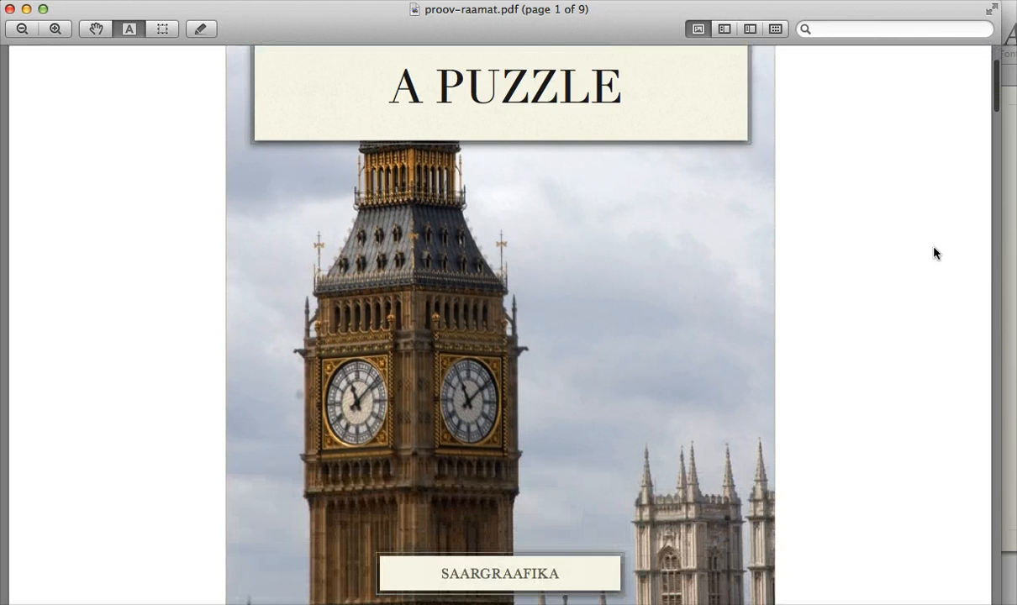
{"action": "scroll", "coordinate": [935, 252], "scroll_direction": "down", "scroll_amount": 10}
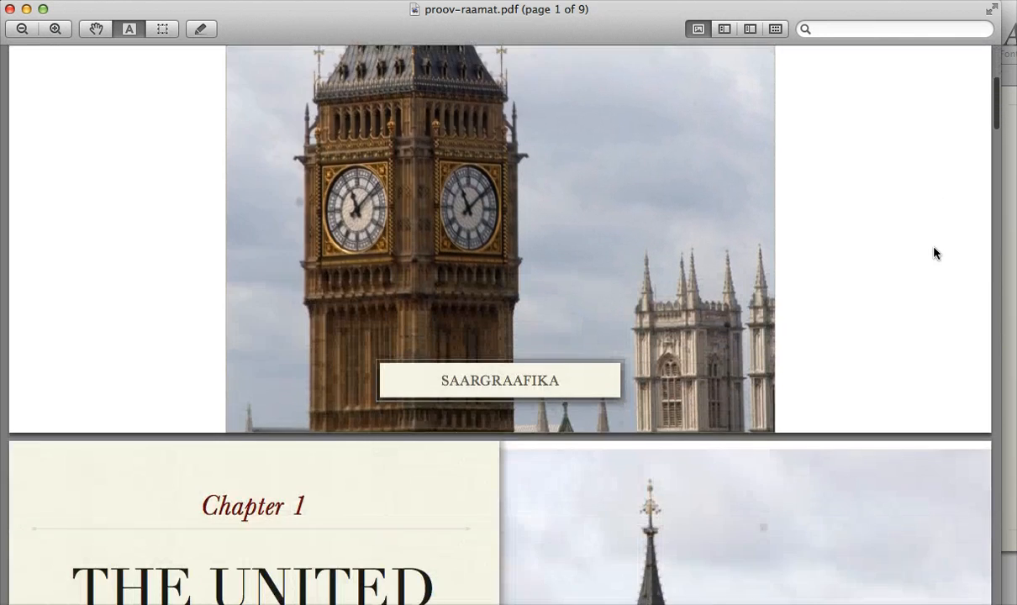
{"action": "scroll", "coordinate": [935, 252], "scroll_direction": "down", "scroll_amount": 6}
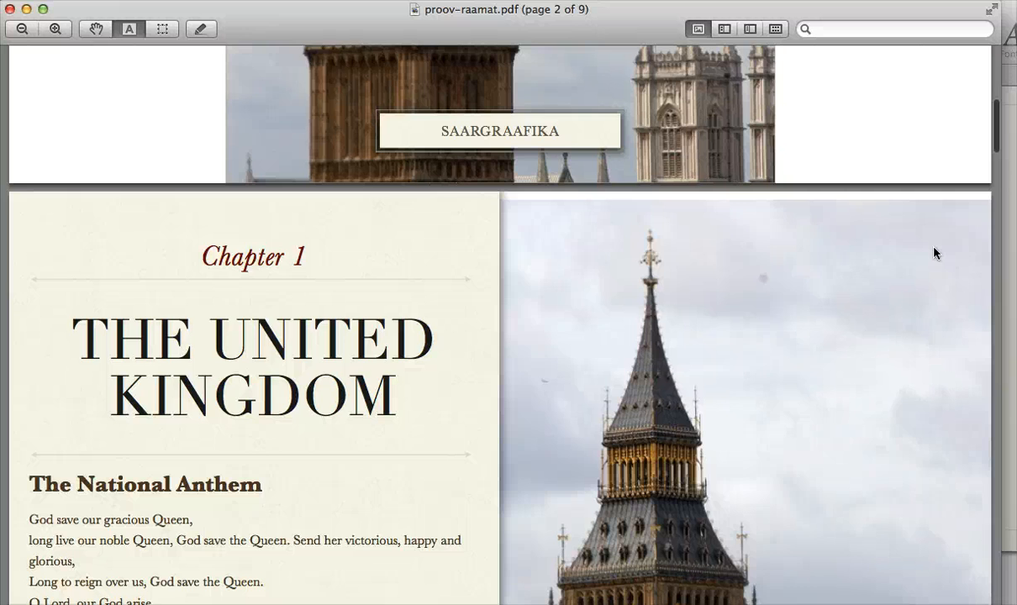
{"action": "scroll", "coordinate": [935, 252], "scroll_direction": "down", "scroll_amount": 15}
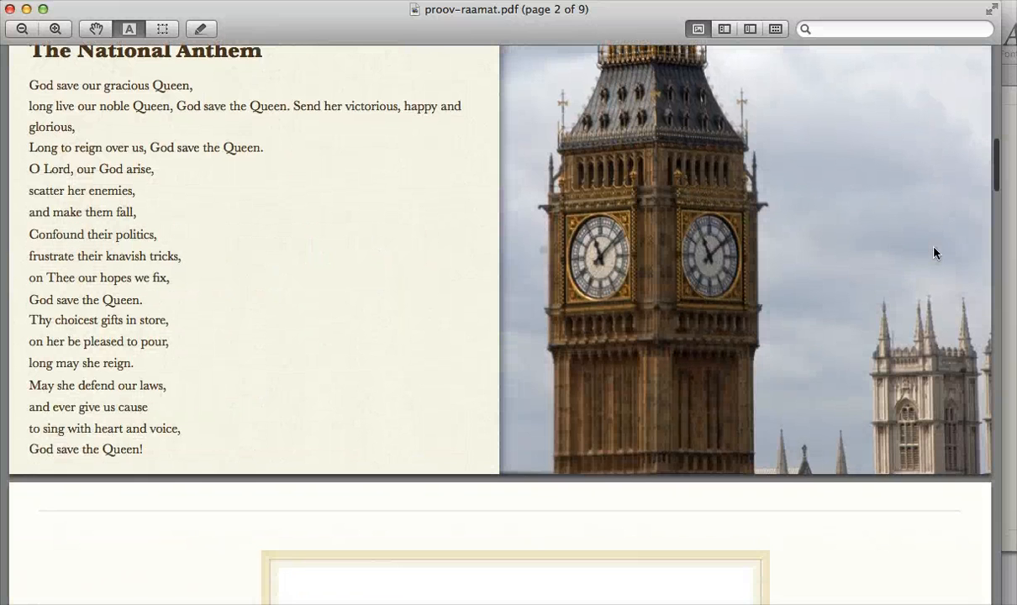
{"action": "scroll", "coordinate": [935, 252], "scroll_direction": "up", "scroll_amount": 9}
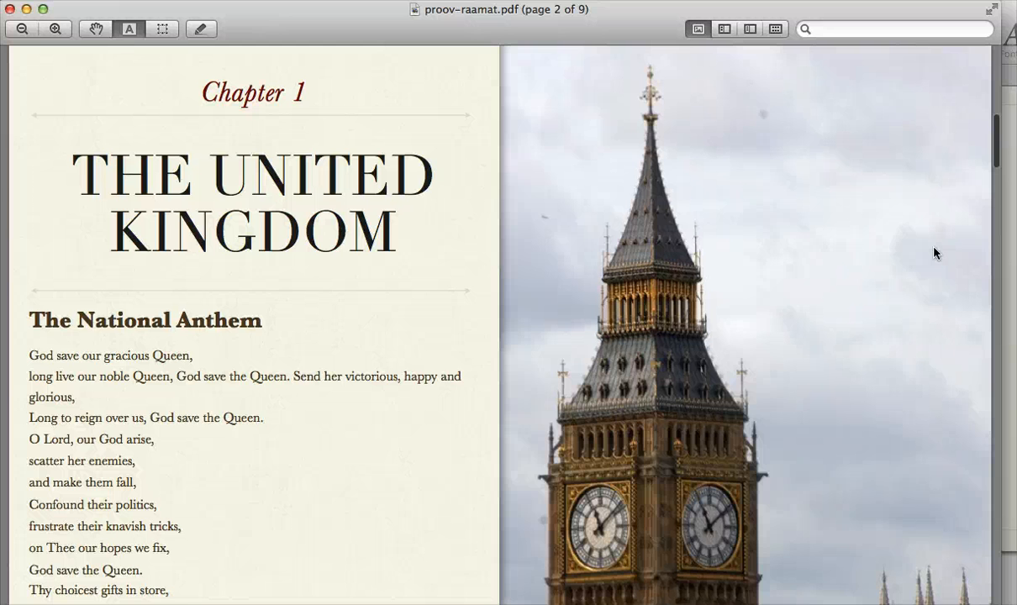
{"action": "scroll", "coordinate": [935, 253], "scroll_direction": "up", "scroll_amount": 5}
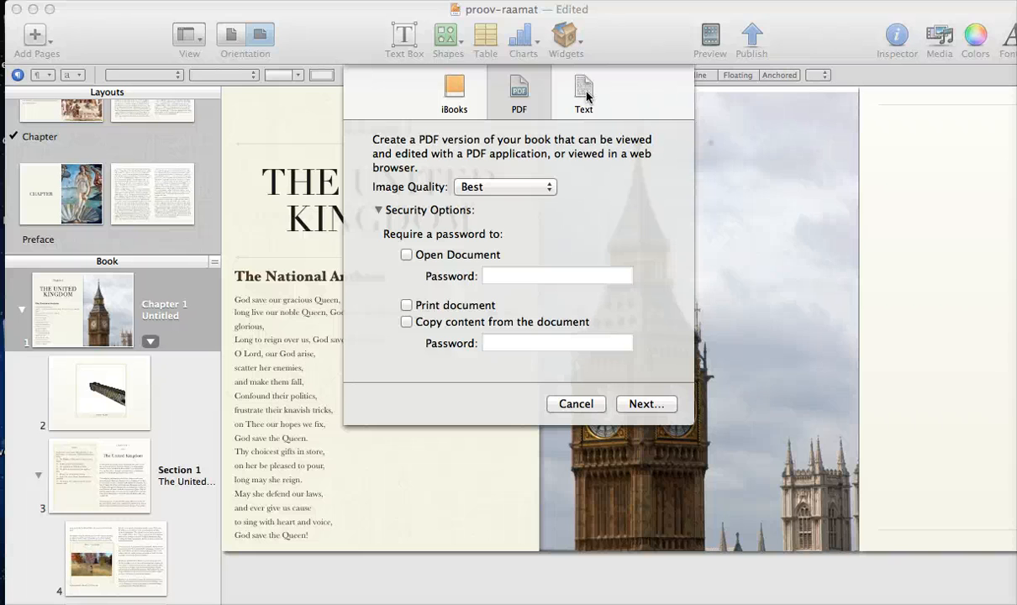
View the plain text export option for the book and cancel the export
{"action": "left_click", "coordinate": [584, 93]}
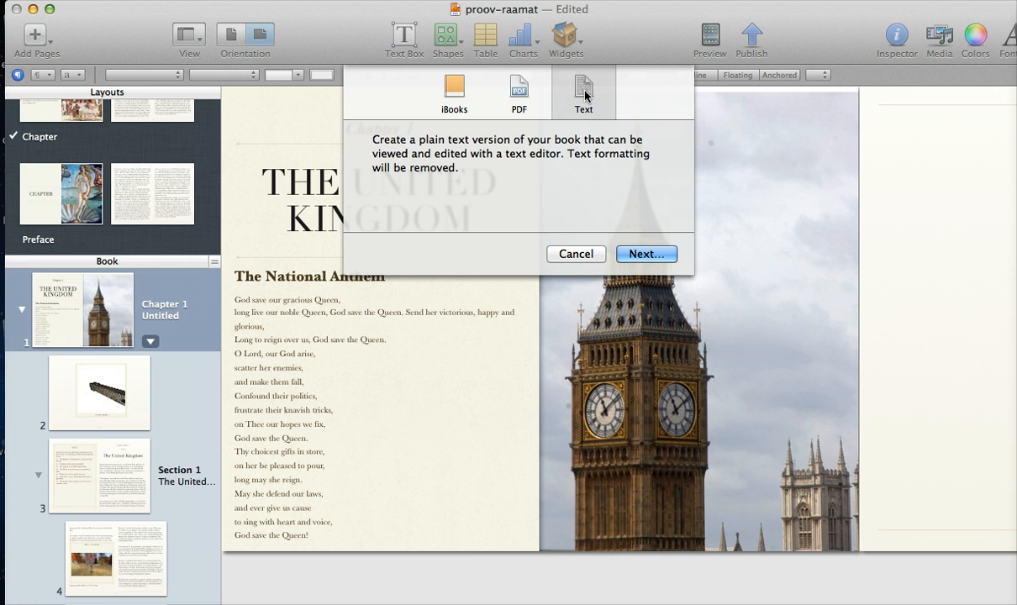
{"action": "left_click", "coordinate": [576, 254]}
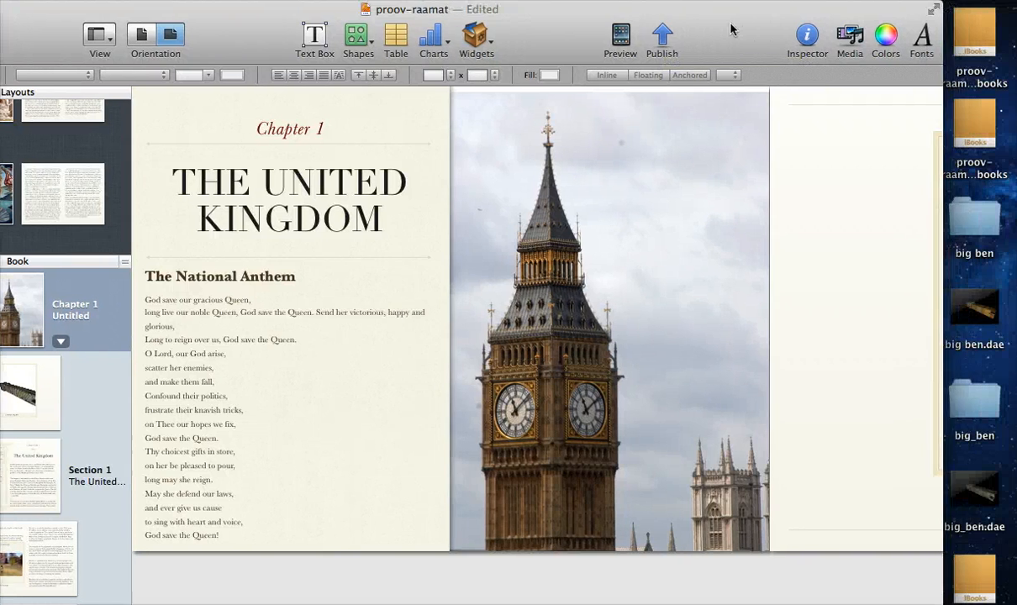
{"action": "left_click_drag", "start_coordinate": [730, 30], "coordinate": [717, 26]}
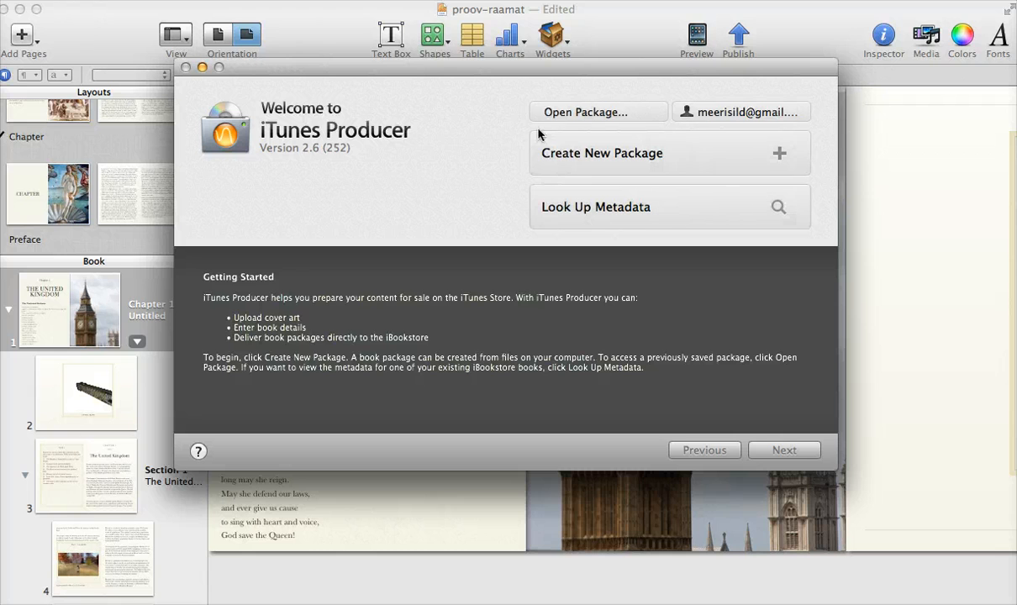
Create a new book package in iTunes Producer and set its book type to Textbook
{"action": "left_click", "coordinate": [632, 157]}
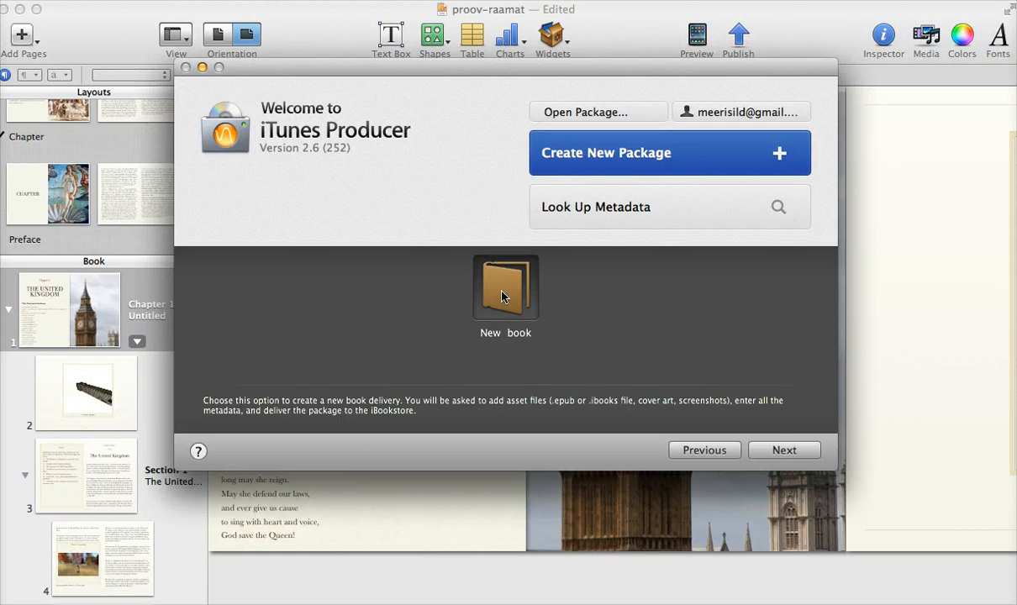
{"action": "left_click", "coordinate": [785, 450]}
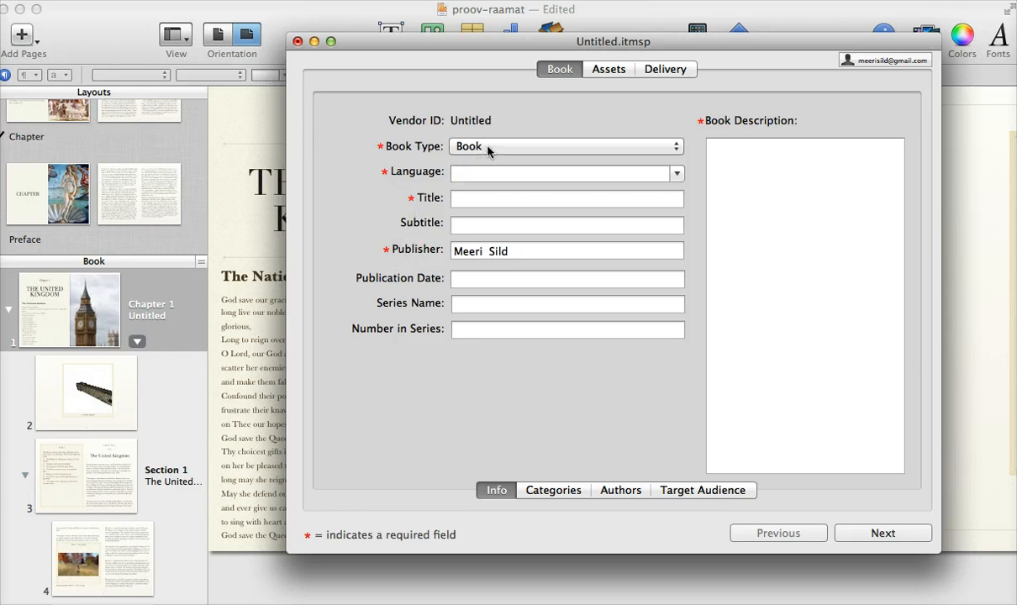
{"action": "mouse_move", "coordinate": [491, 148]}
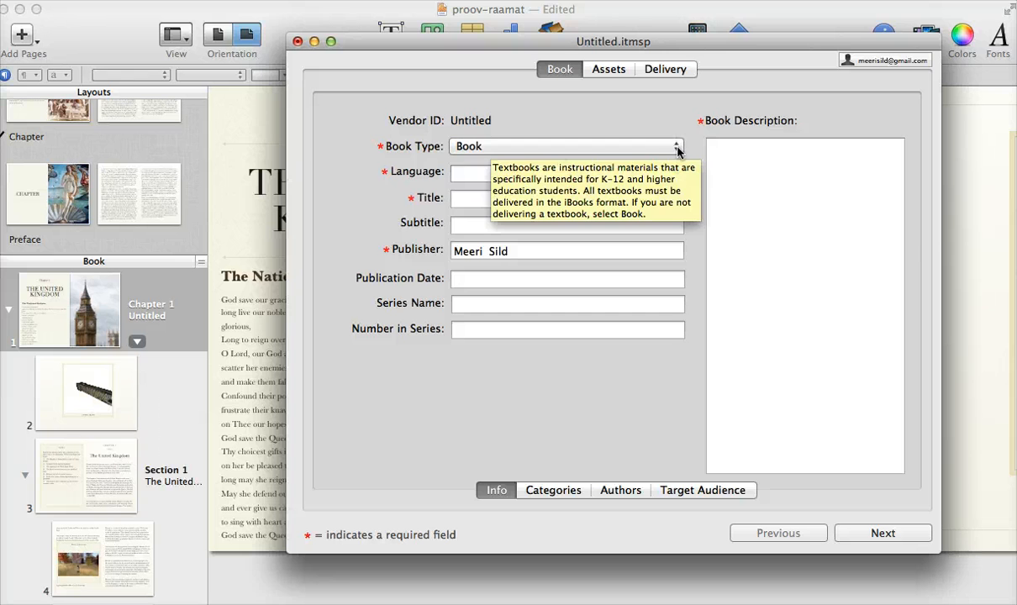
{"action": "left_click", "coordinate": [643, 146]}
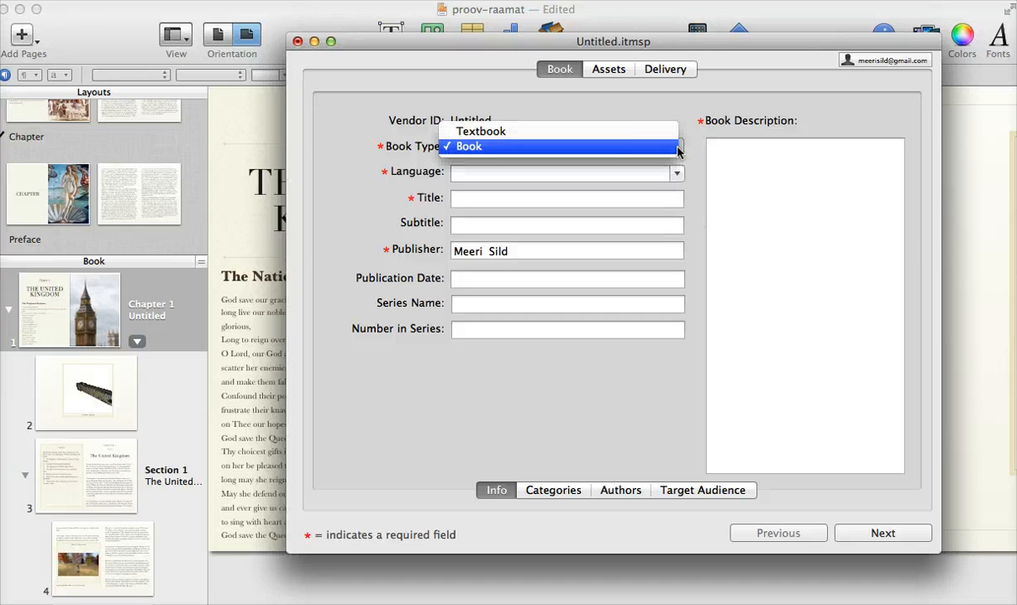
{"action": "left_click", "coordinate": [625, 132]}
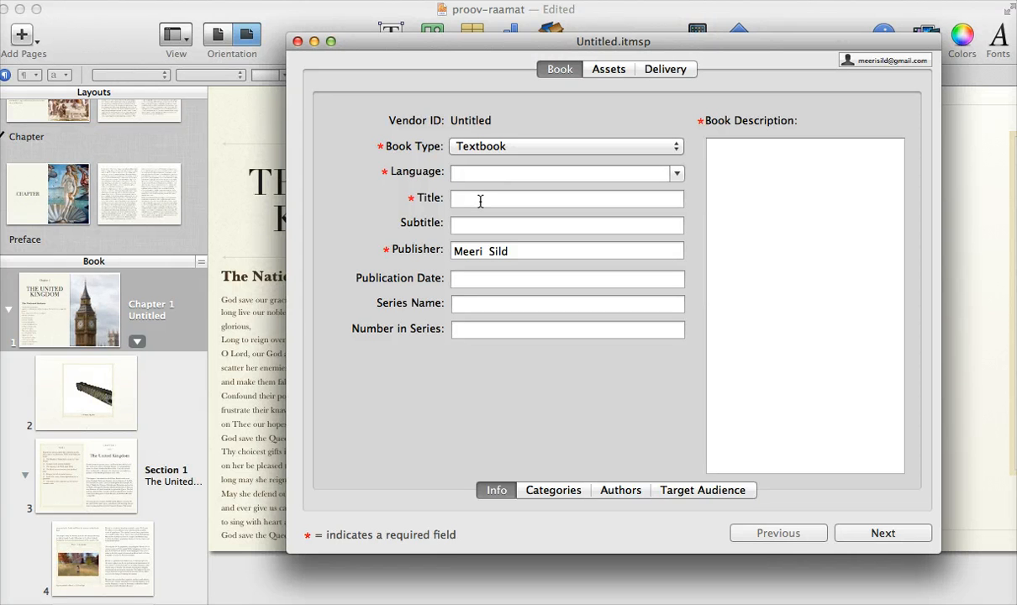
Add the primary subject category Education / Language Experience Approach to the book package
{"action": "left_click", "coordinate": [885, 536]}
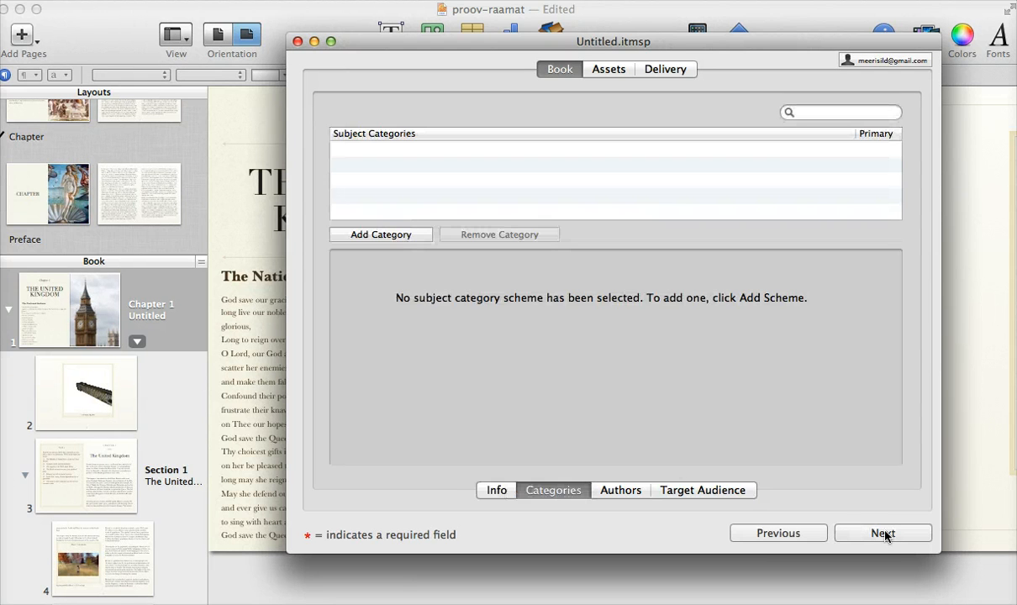
{"action": "left_click", "coordinate": [409, 237]}
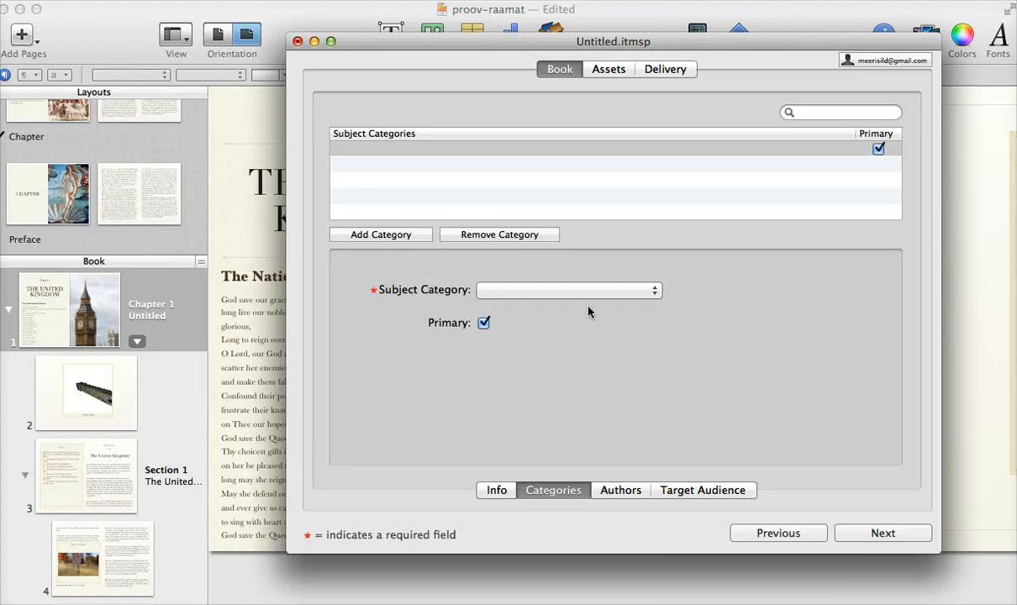
{"action": "left_click", "coordinate": [654, 292]}
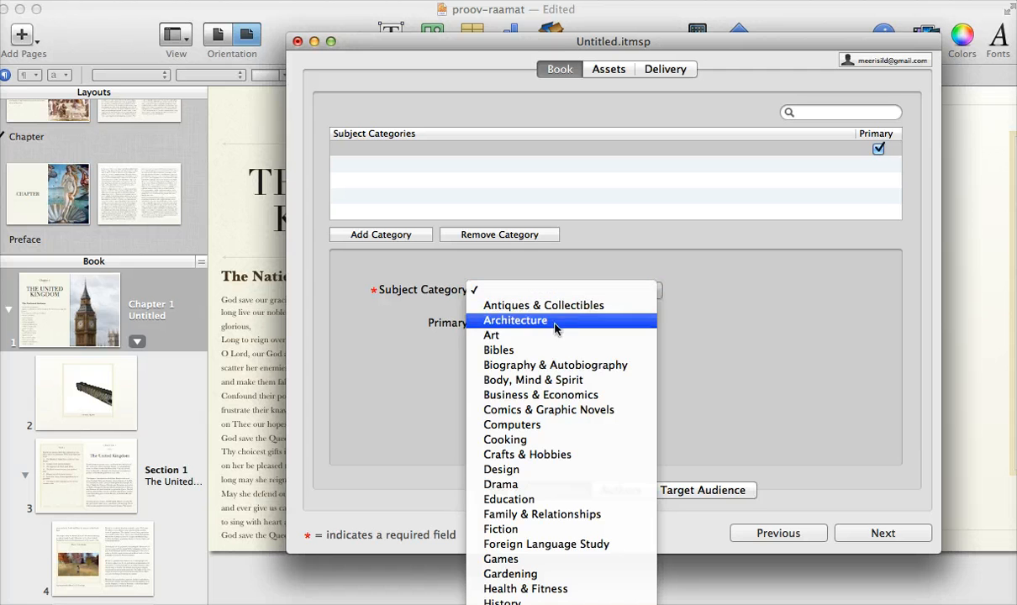
{"action": "left_click", "coordinate": [539, 504]}
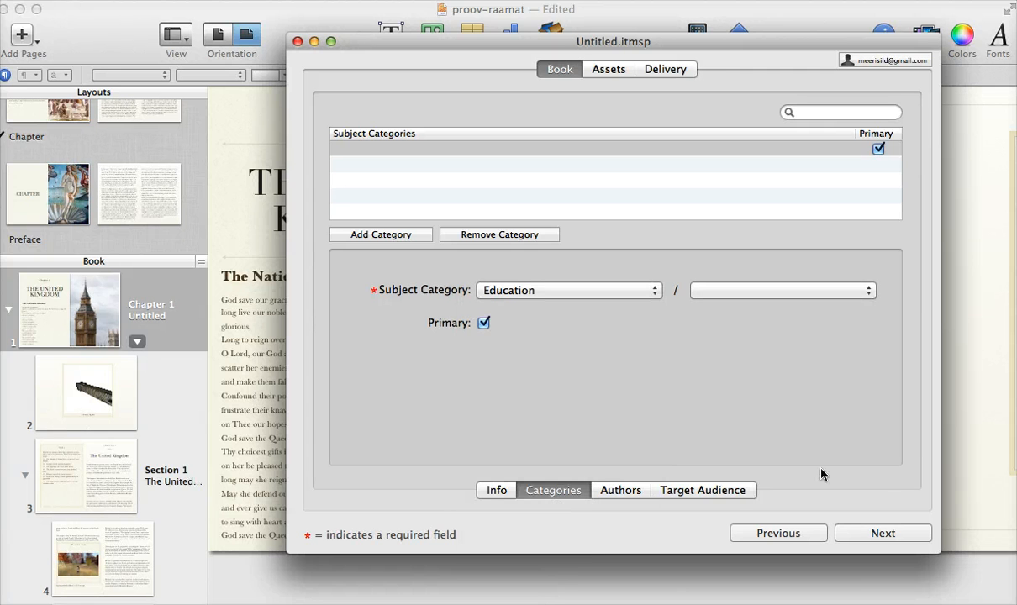
{"action": "left_click", "coordinate": [869, 290]}
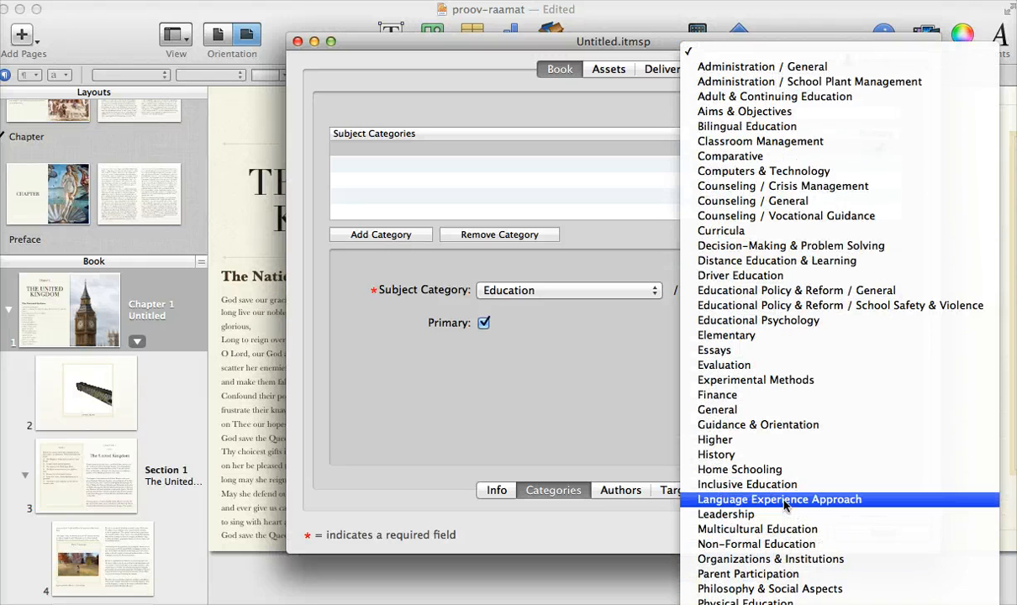
{"action": "left_click", "coordinate": [783, 501]}
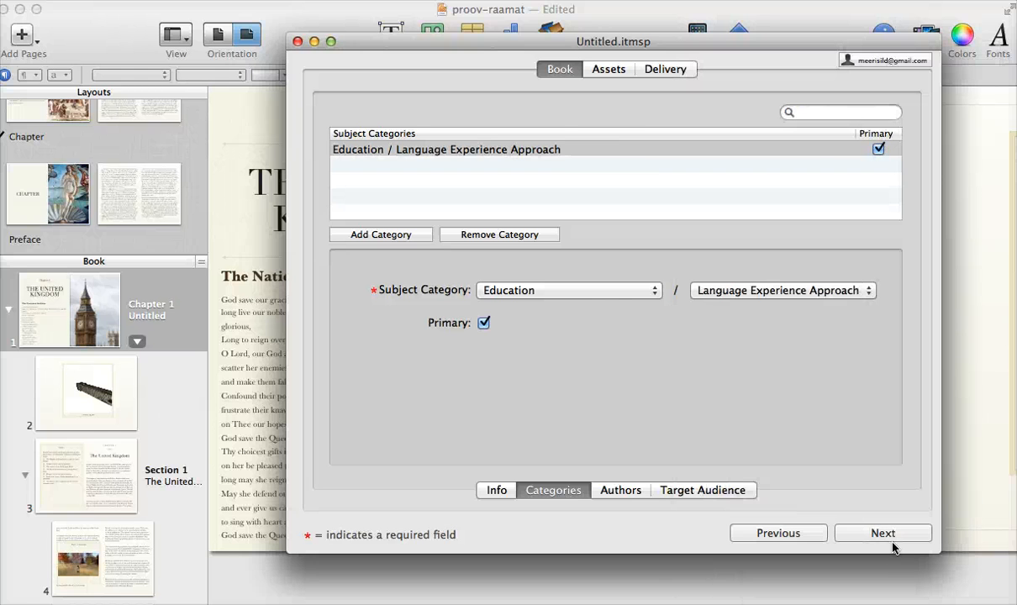
Skip the author and target audience details and add proov-raamat_test.ibooks from the Desktop as the publication file
{"action": "left_click", "coordinate": [887, 535]}
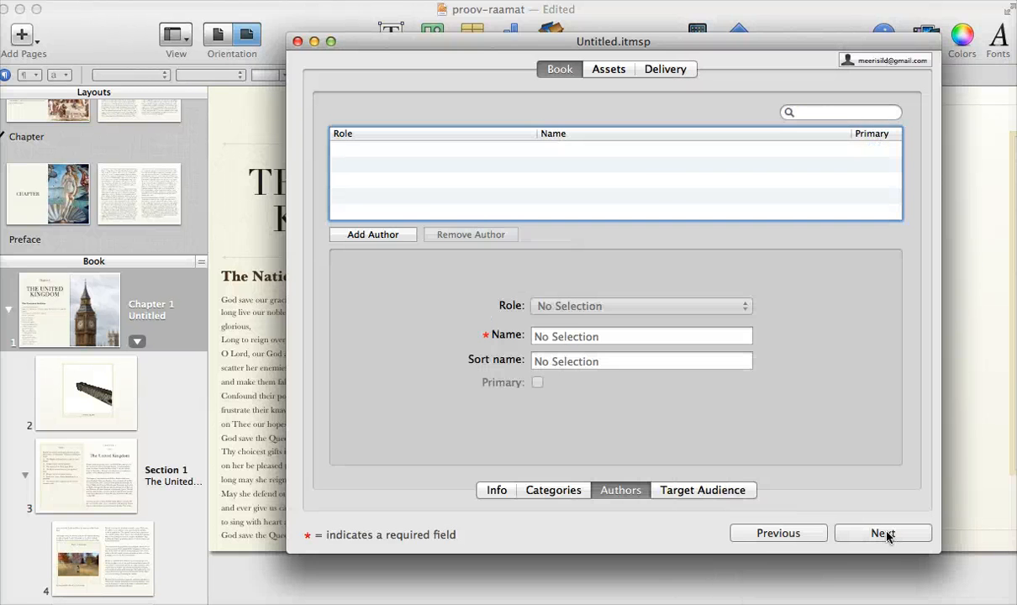
{"action": "left_click", "coordinate": [888, 536]}
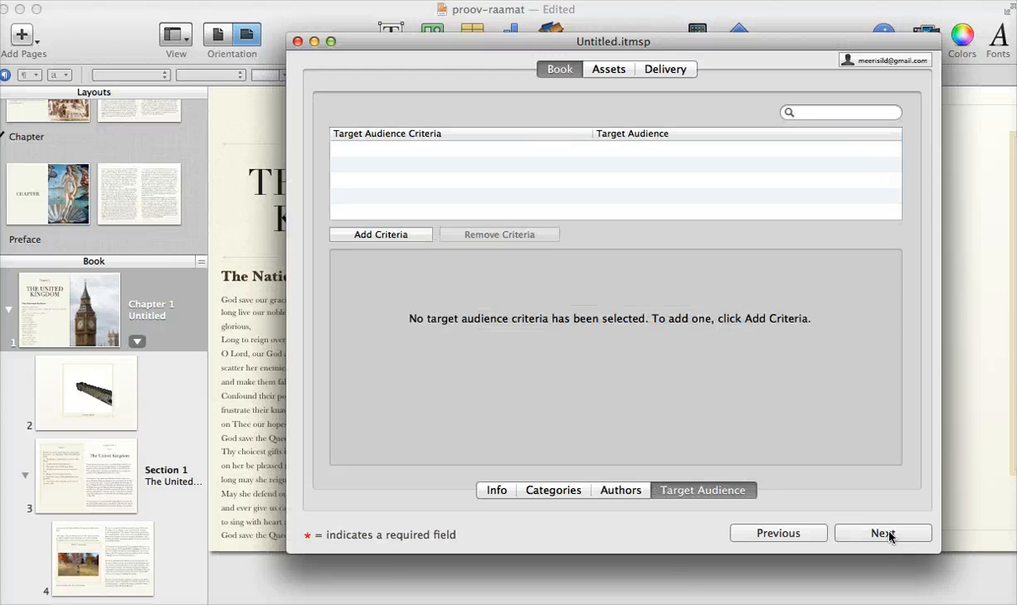
{"action": "left_click", "coordinate": [888, 535]}
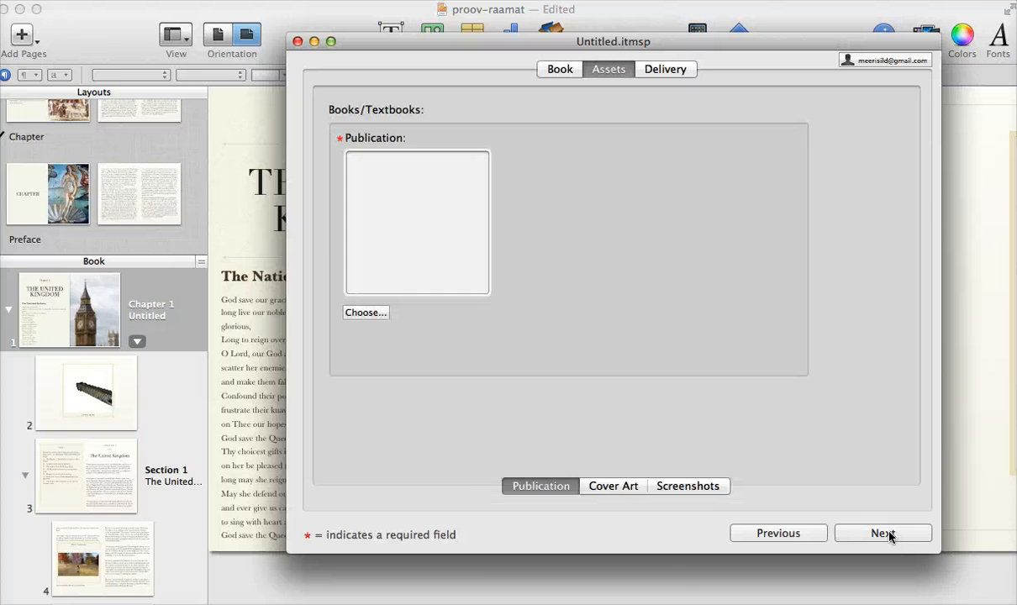
{"action": "left_click", "coordinate": [364, 313]}
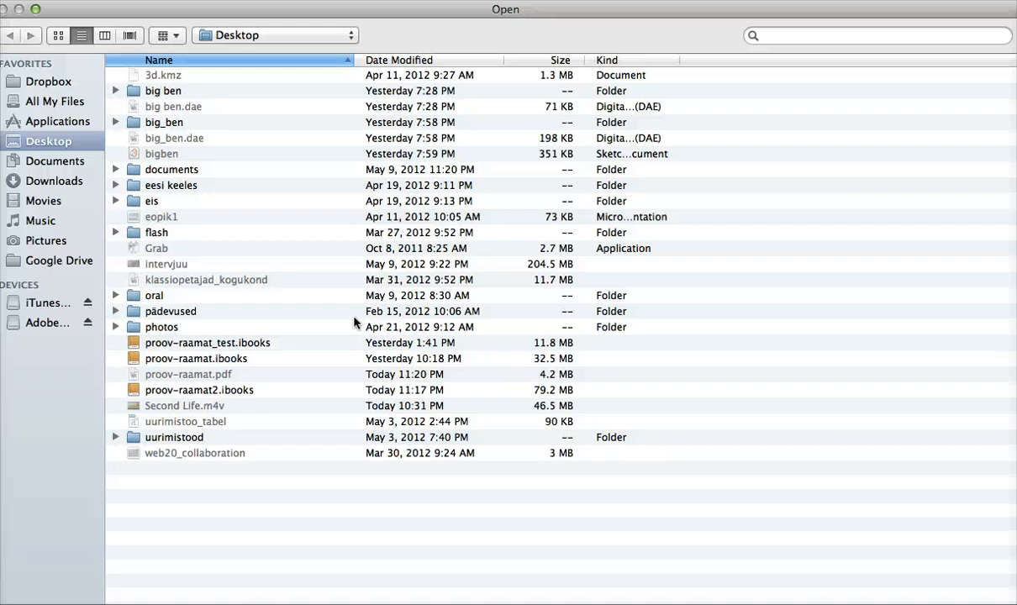
{"action": "left_click", "coordinate": [187, 345]}
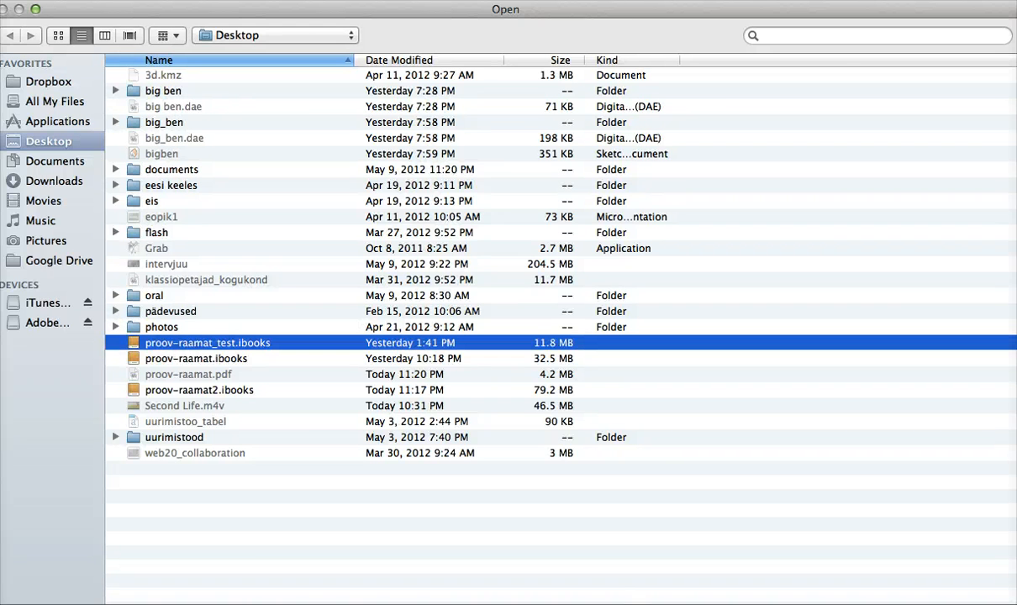
{"action": "key", "text": "Return"}
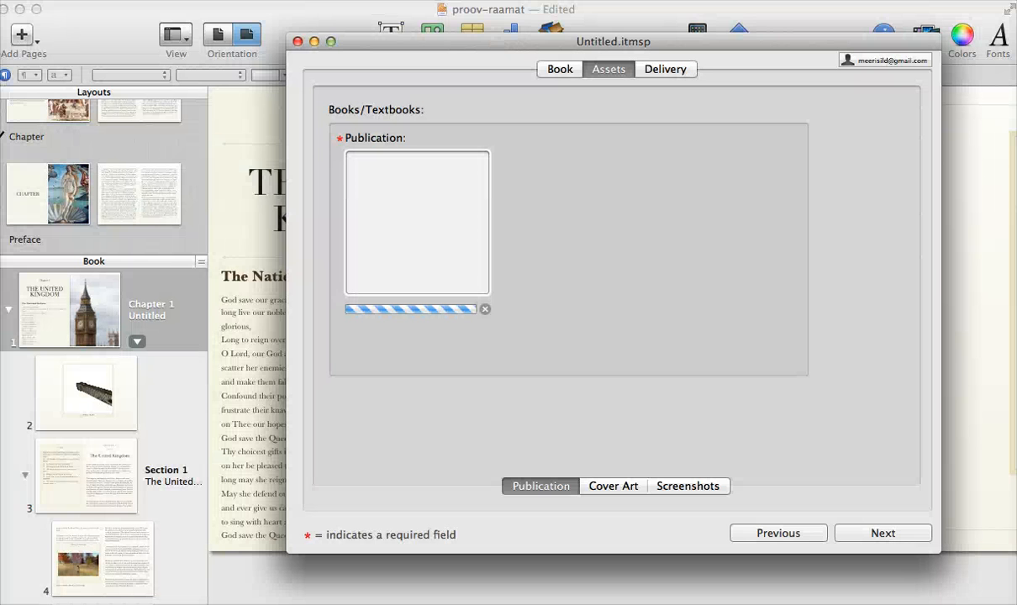